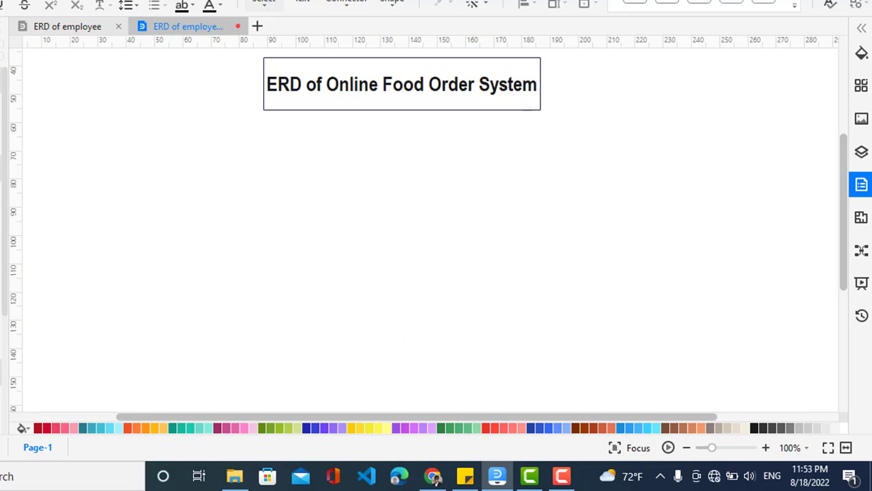
# Step: Add a Customer entity box at the top left and make it shorter
pyautogui.moveTo(2, 205); pyautogui.dragTo(172, 185)
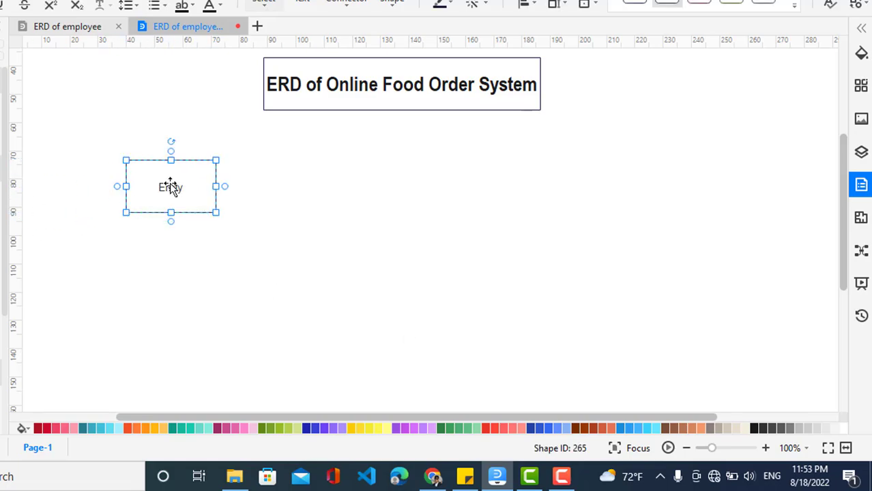
pyautogui.doubleClick(170, 184)
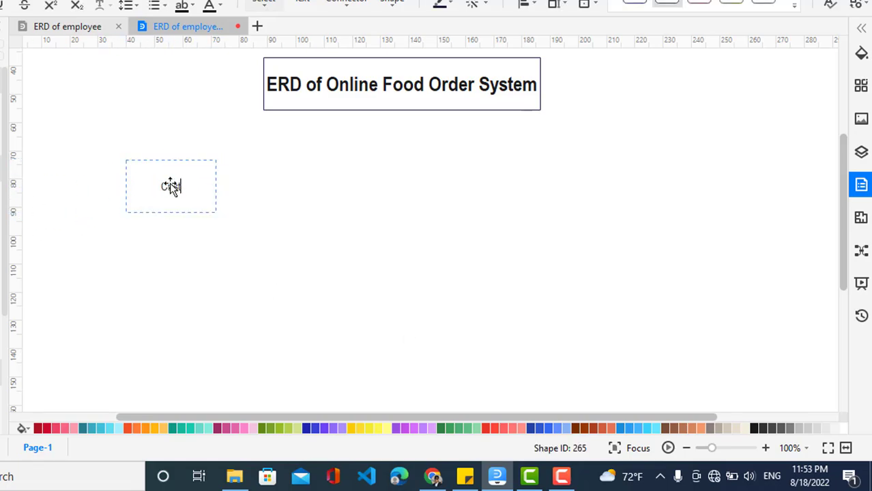
pyautogui.click(267, 177)
pyautogui.click(201, 188)
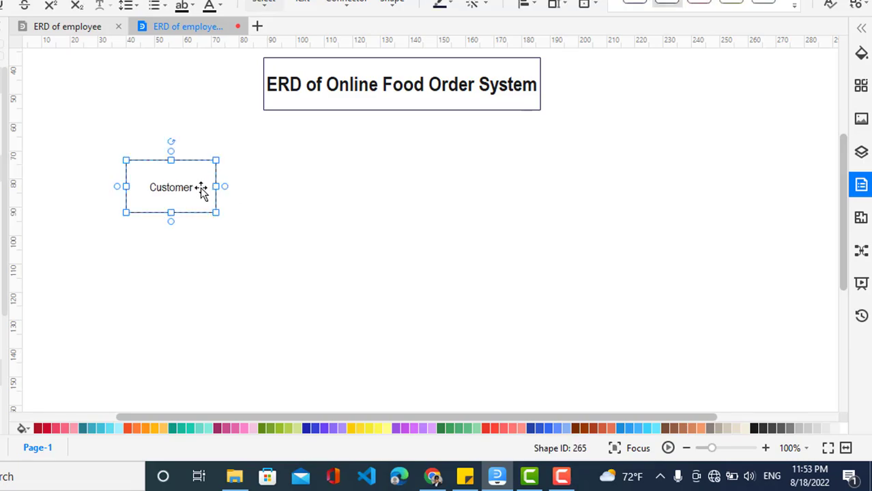
pyautogui.moveTo(172, 210); pyautogui.dragTo(172, 196)
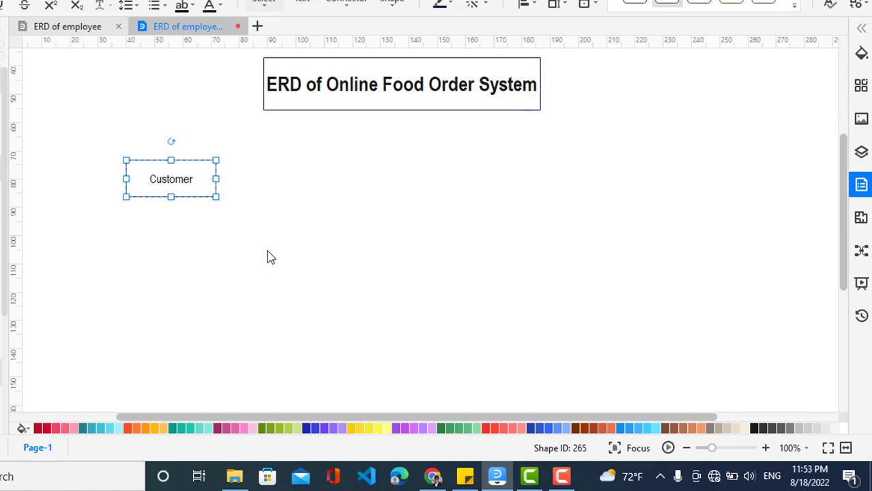
# Step: Duplicate it as an Order entity at the top right, level with Customer
pyautogui.hotkey('ctrl', 'd')
pyautogui.moveTo(197, 209); pyautogui.dragTo(605, 179)
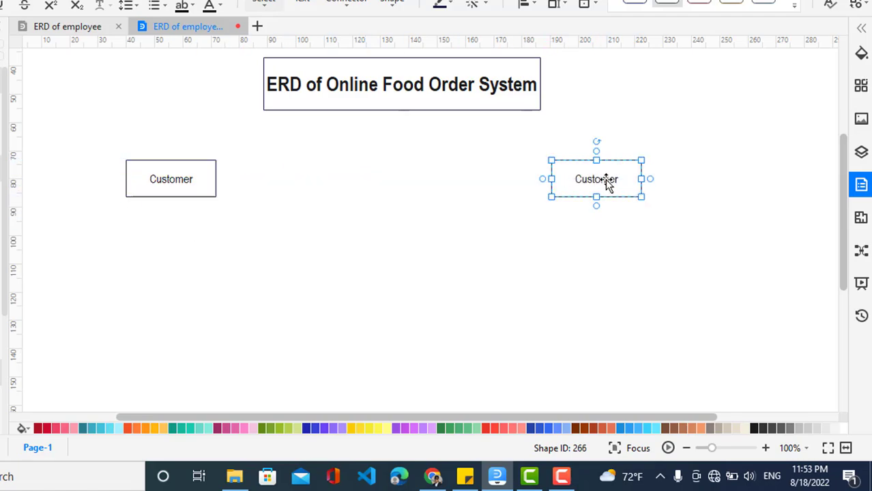
pyautogui.doubleClick(605, 179)
pyautogui.write('Order')
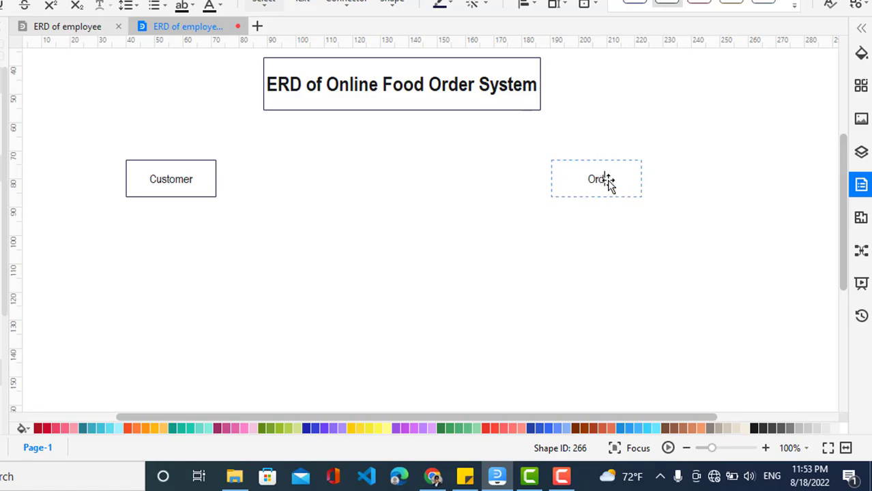
pyautogui.click(593, 242)
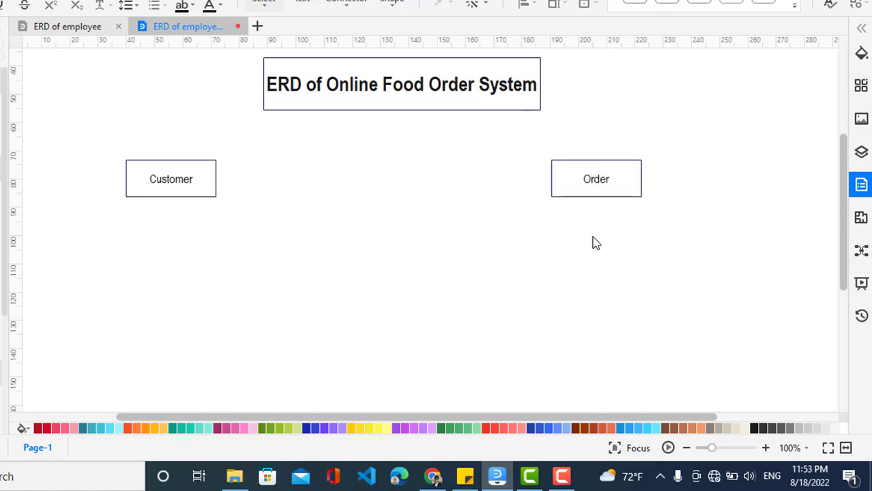
# Step: Add a Food entity below Order
pyautogui.hotkey('ctrl', 'v')
pyautogui.moveTo(584, 245); pyautogui.dragTo(593, 364)
pyautogui.doubleClick(592, 365)
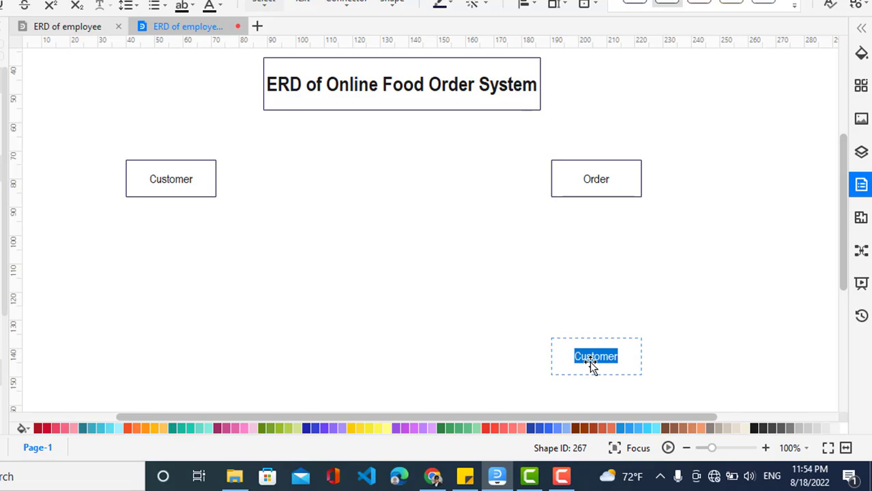
pyautogui.write('Food')
pyautogui.click(476, 347)
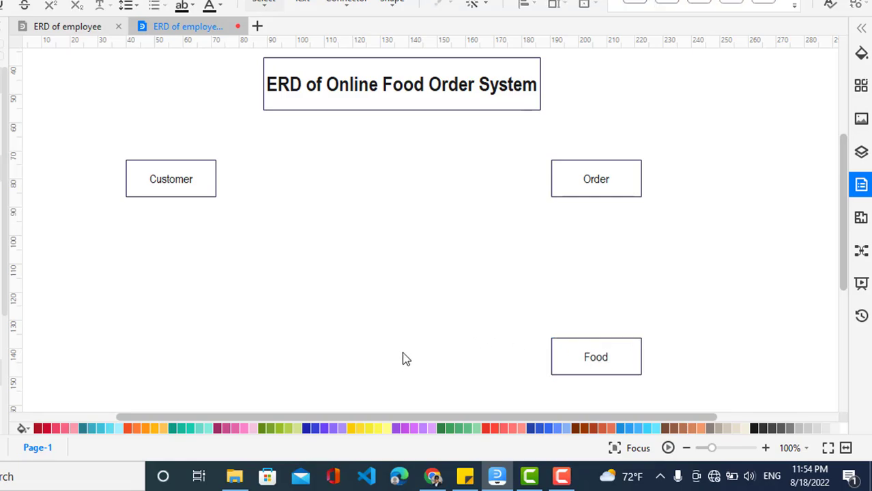
# Step: Add an Employee entity below Customer and delete the stray extra copy
pyautogui.hotkey('ctrl', 'v')
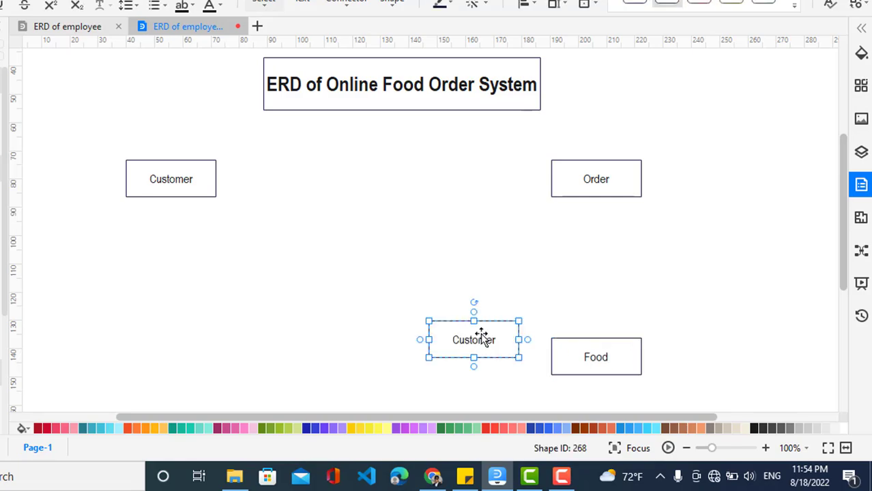
pyautogui.moveTo(484, 343); pyautogui.dragTo(175, 350)
pyautogui.doubleClick(176, 348)
pyautogui.write('Employee')
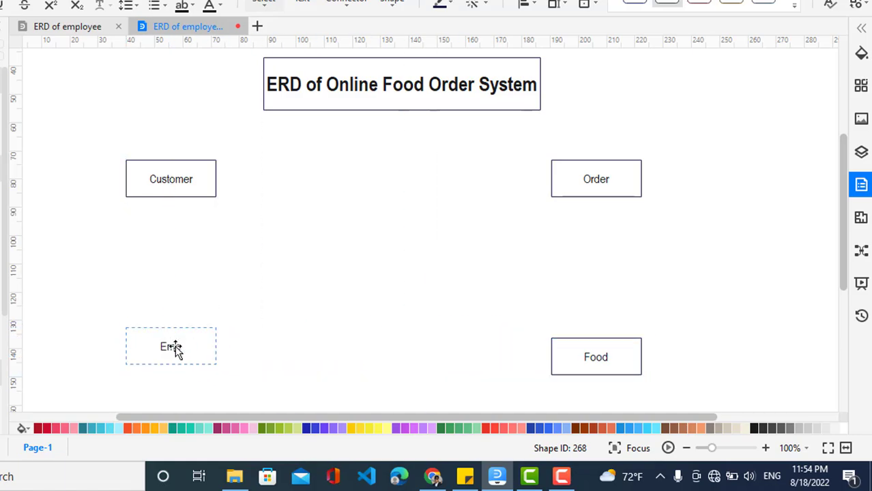
pyautogui.click(289, 367)
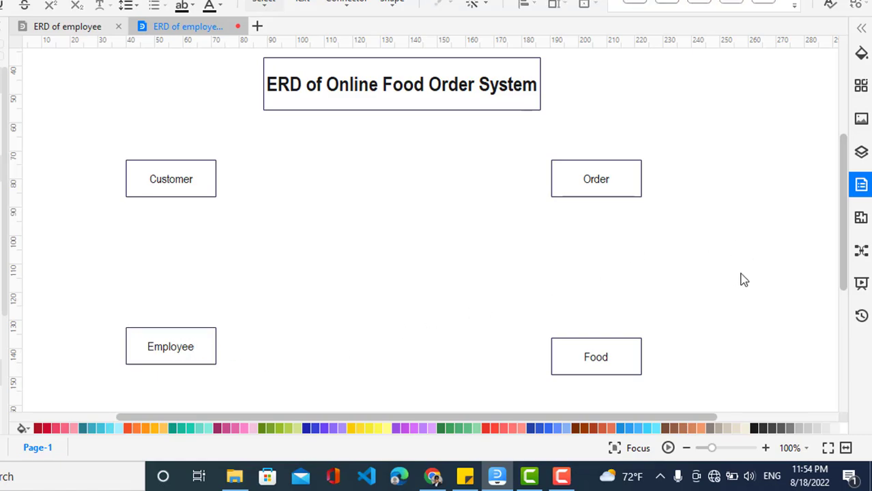
pyautogui.hotkey('ctrl', 'v')
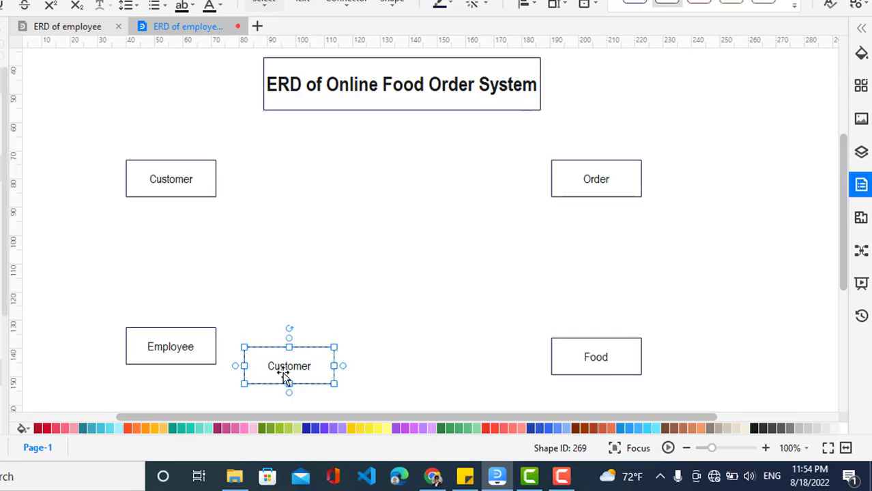
pyautogui.press('Delete')
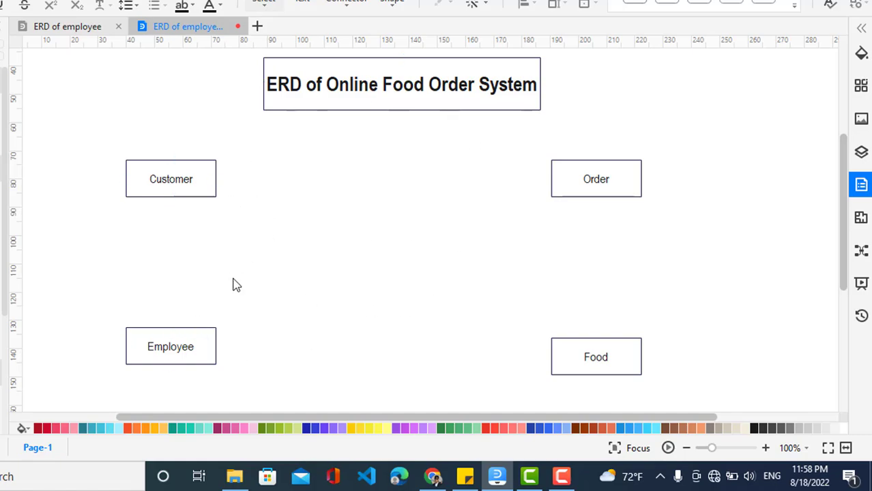
# Step: Place a smaller relationship diamond labelled Place between Customer and Order
pyautogui.moveTo(7, 204); pyautogui.dragTo(384, 179)
pyautogui.moveTo(428, 205); pyautogui.dragTo(375, 183)
pyautogui.doubleClick(375, 183)
pyautogui.write('Place')
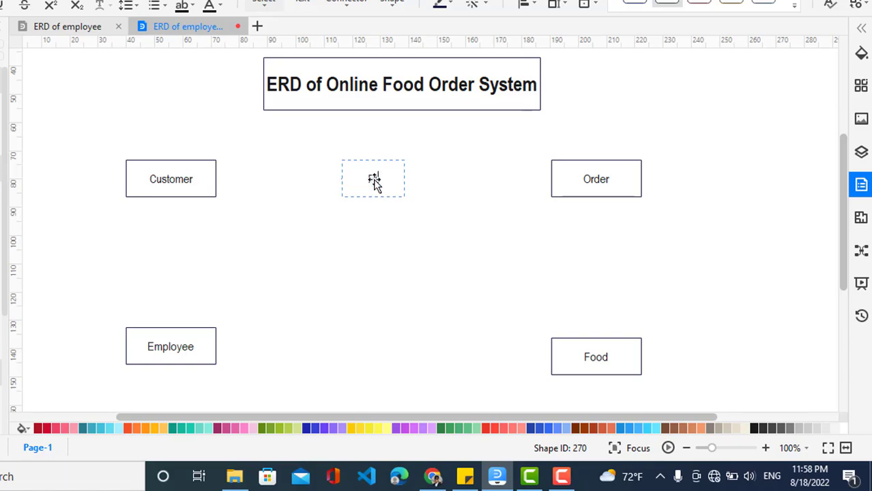
pyautogui.click(400, 233)
pyautogui.click(381, 181)
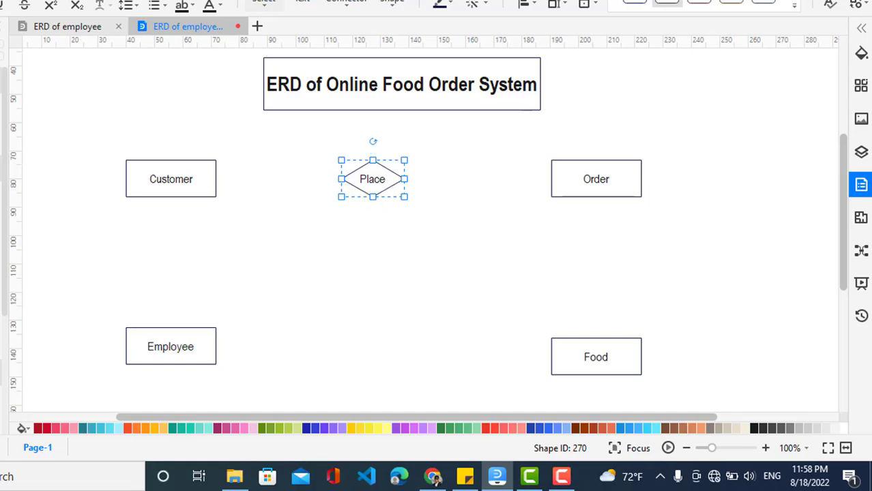
# Step: Draw connector lines from Customer to Place and from Place to Order
pyautogui.click(215, 179)
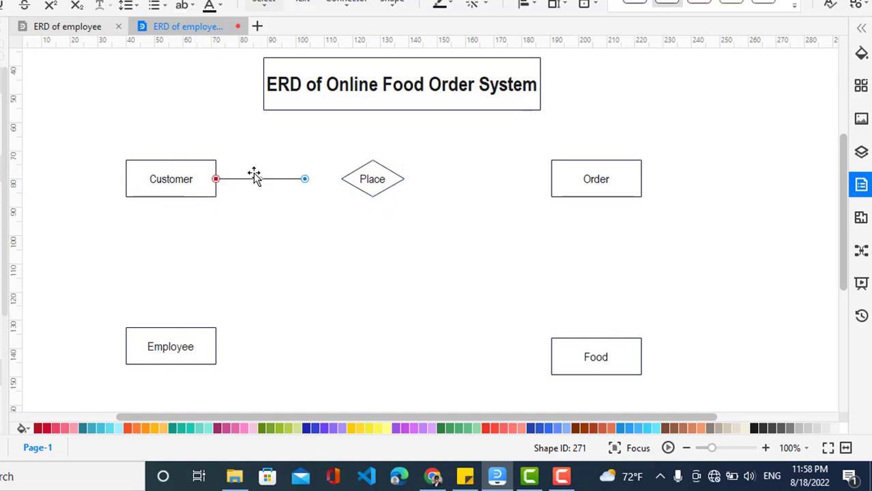
pyautogui.moveTo(304, 179); pyautogui.dragTo(332, 179)
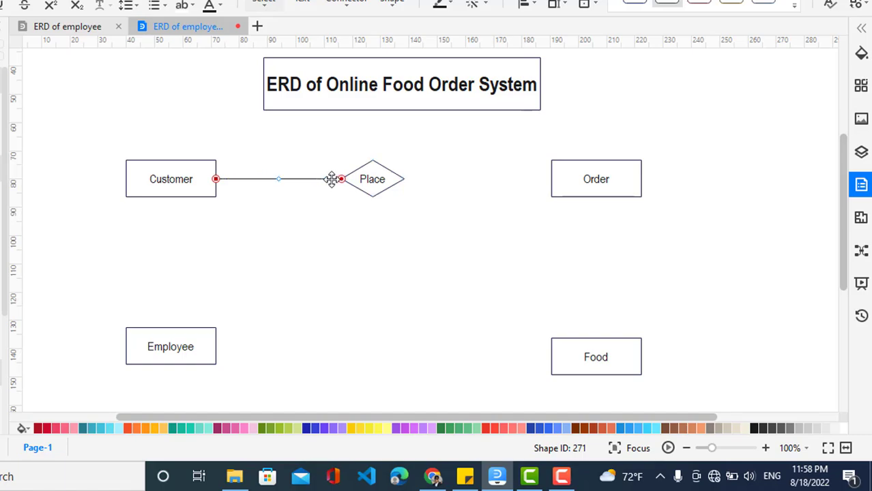
pyautogui.hotkey('ctrl', 'd')
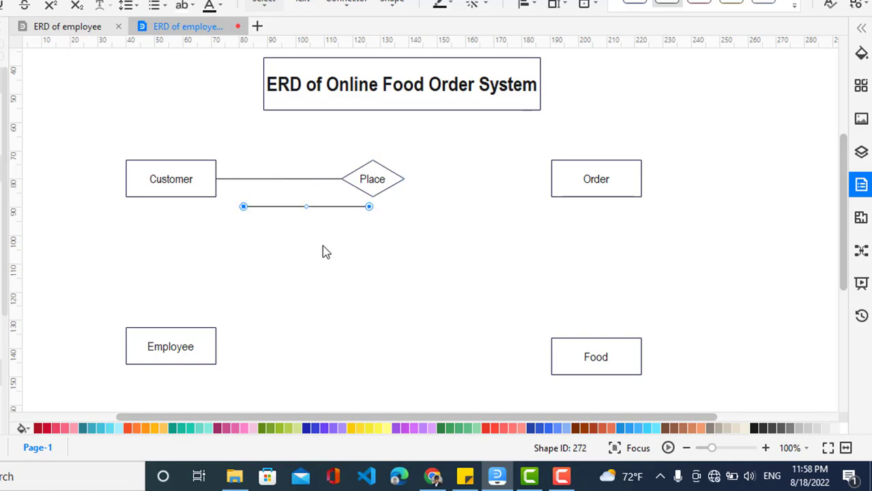
pyautogui.moveTo(355, 206); pyautogui.dragTo(545, 178)
pyautogui.click(517, 240)
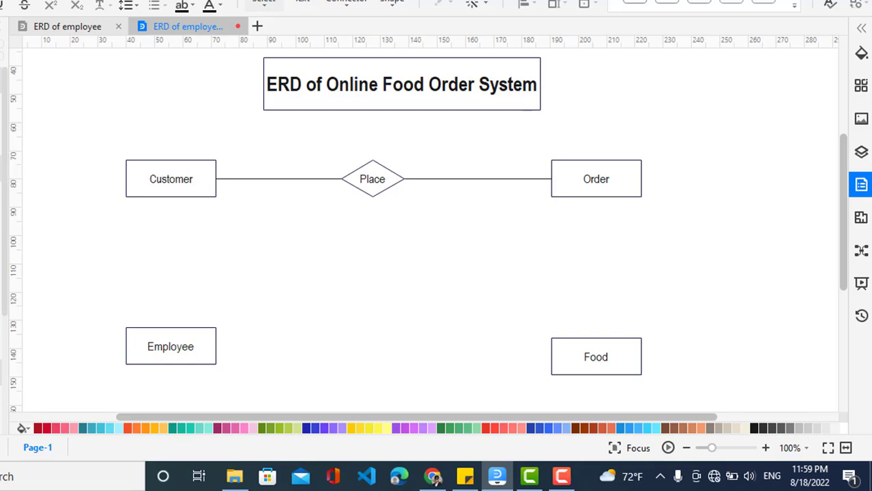
# Step: Copy the Place diamond between Order and Food and rename it Have
pyautogui.moveTo(59, 253); pyautogui.dragTo(3, 272)
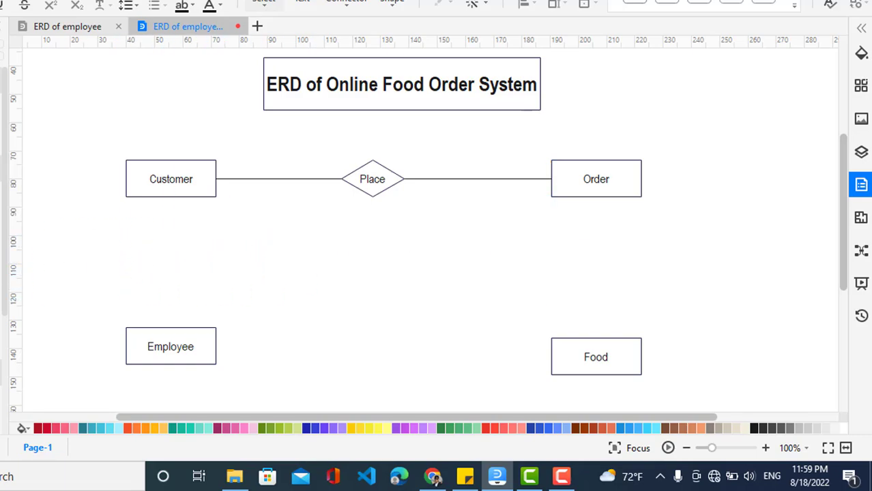
pyautogui.click(365, 181)
pyautogui.hotkey('ctrl', 'd')
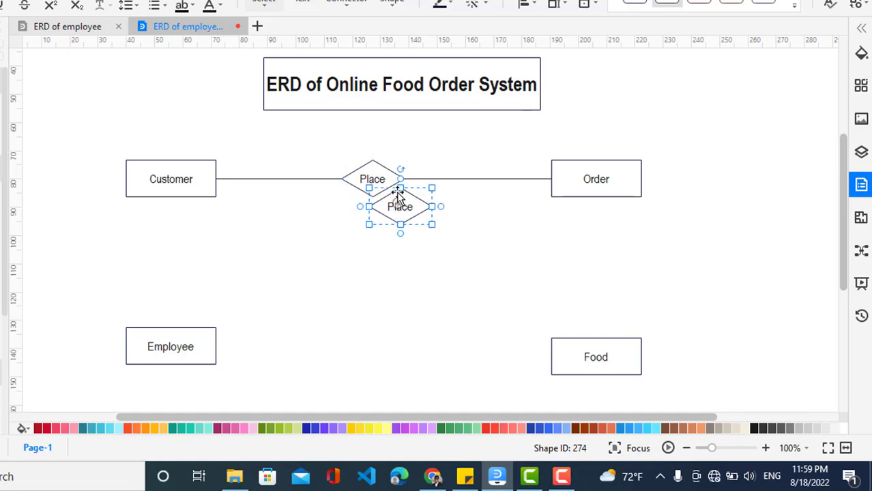
pyautogui.moveTo(403, 215); pyautogui.dragTo(603, 287)
pyautogui.doubleClick(603, 287)
pyautogui.write('H')
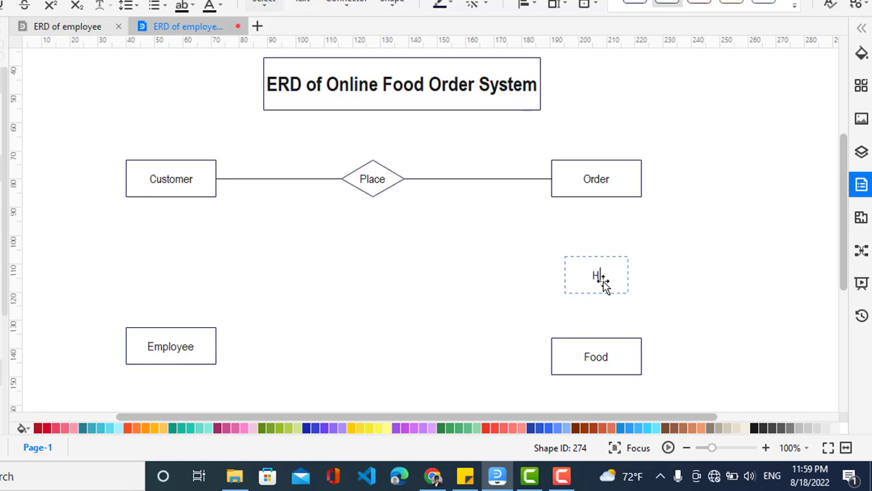
pyautogui.write('ave')
pyautogui.click(696, 273)
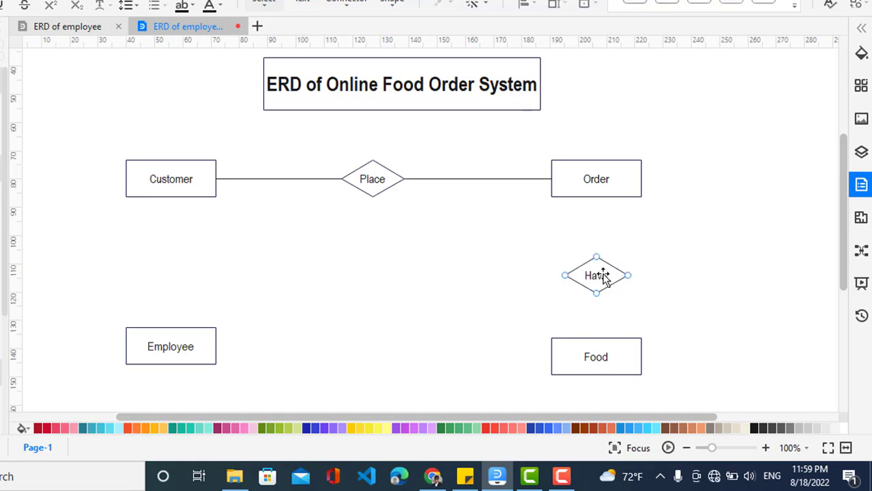
pyautogui.moveTo(603, 278); pyautogui.dragTo(603, 272)
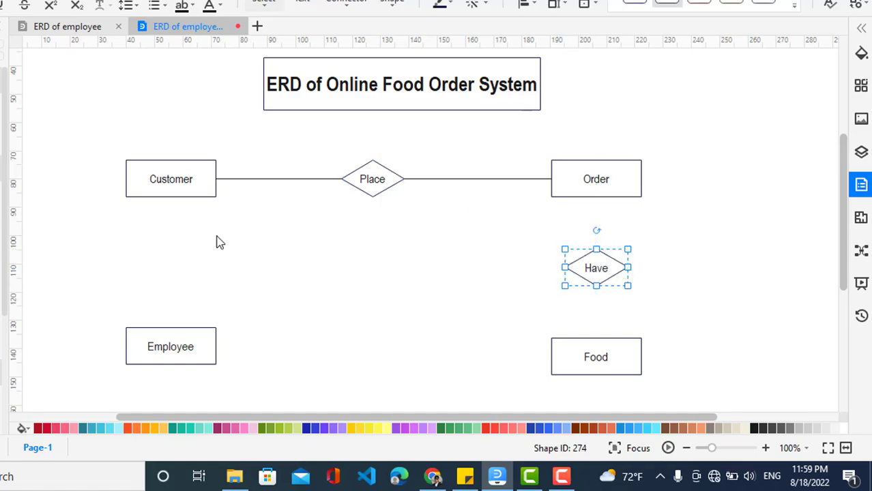
# Step: Join Order to Have's top and Have's bottom to Food with vertical lines
pyautogui.moveTo(74, 270); pyautogui.dragTo(596, 206)
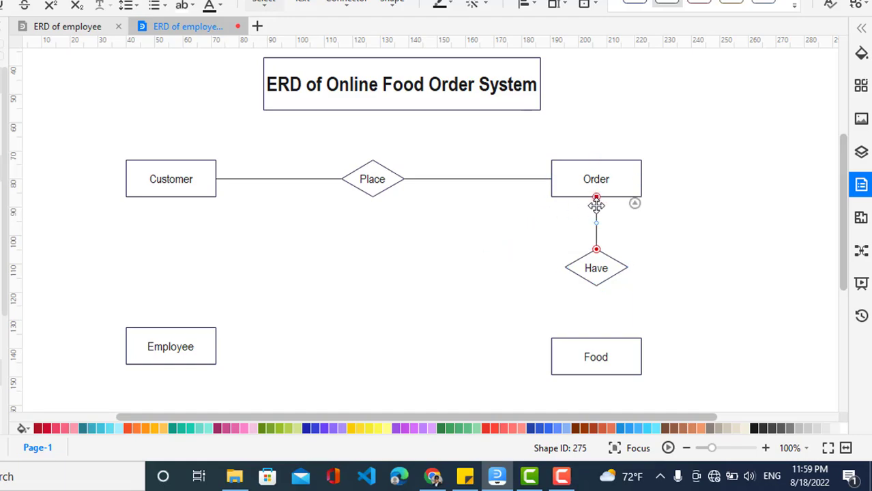
pyautogui.hotkey('ctrl', 'd')
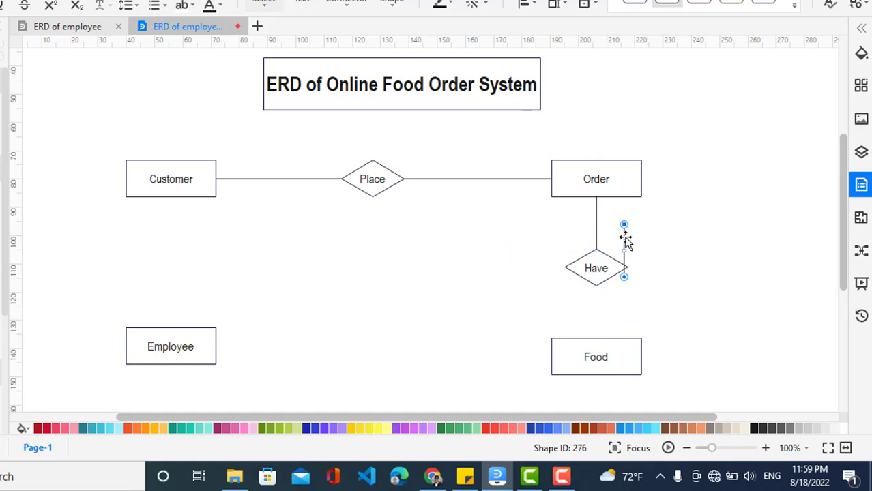
pyautogui.moveTo(623, 259); pyautogui.dragTo(596, 304)
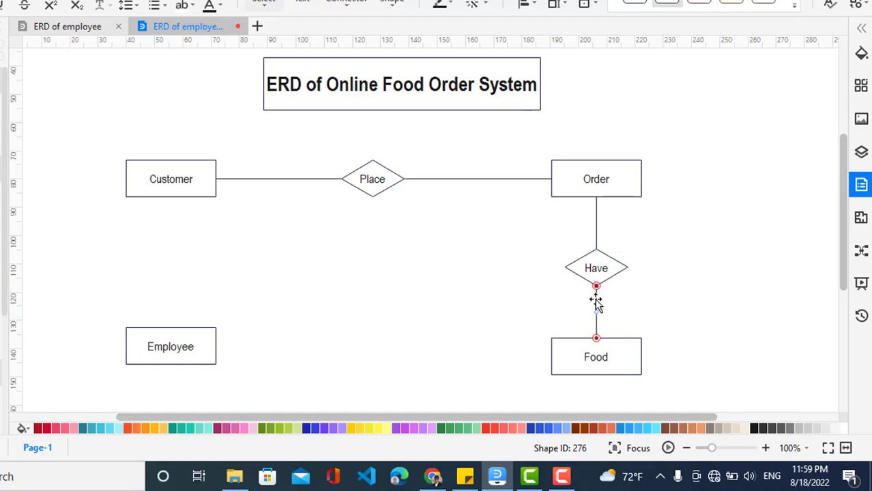
pyautogui.click(681, 306)
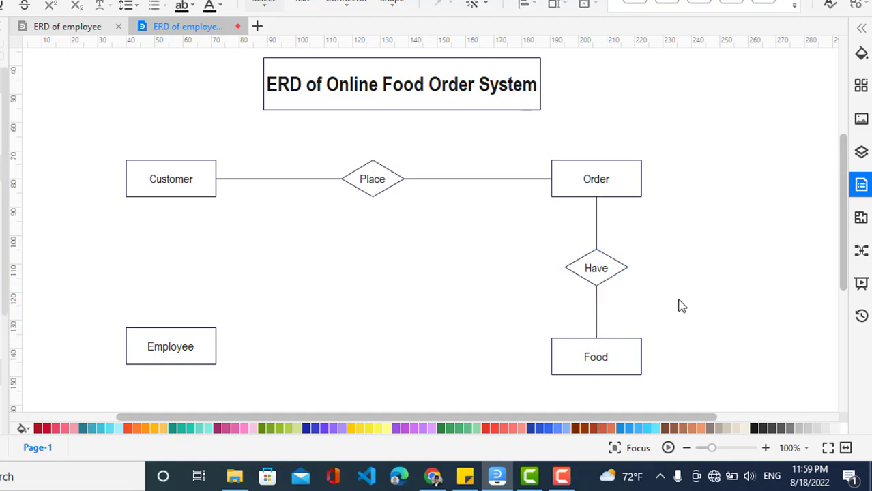
# Step: Copy the Place diamond between Employee and Order and rename it Finalize
pyautogui.click(376, 180)
pyautogui.hotkey('ctrl', 'd')
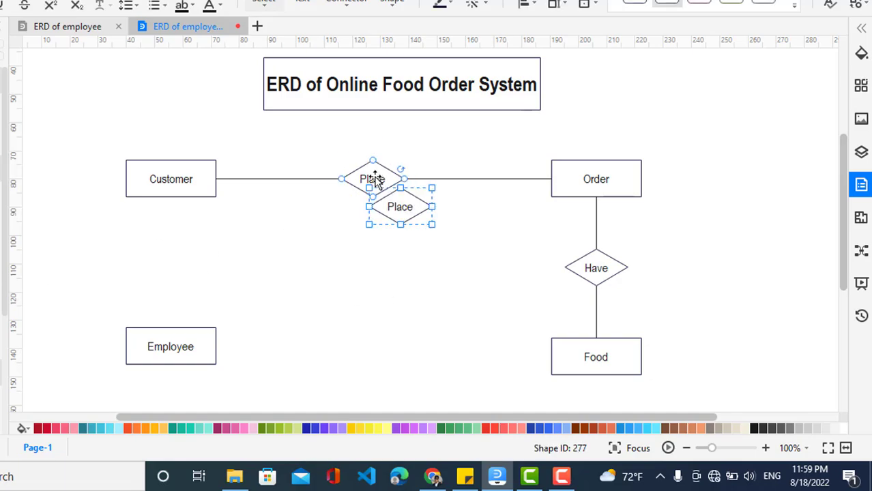
pyautogui.moveTo(405, 217); pyautogui.dragTo(396, 271)
pyautogui.doubleClick(396, 271)
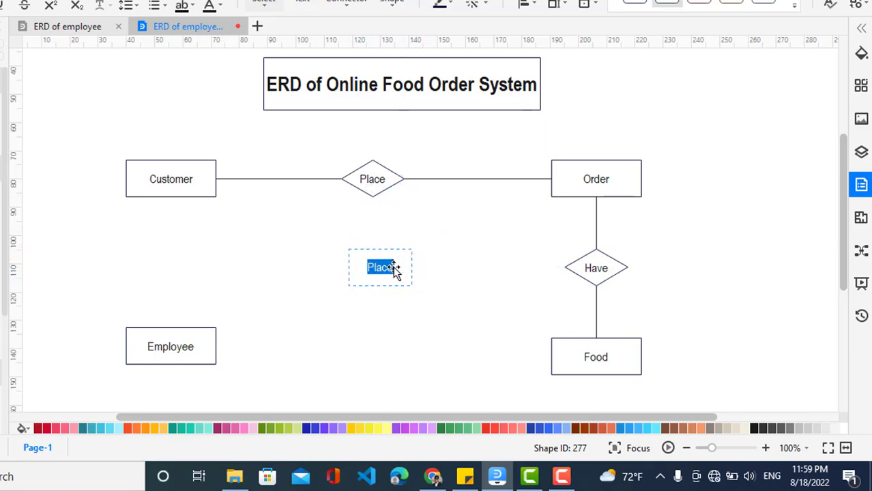
pyautogui.write('Finalize')
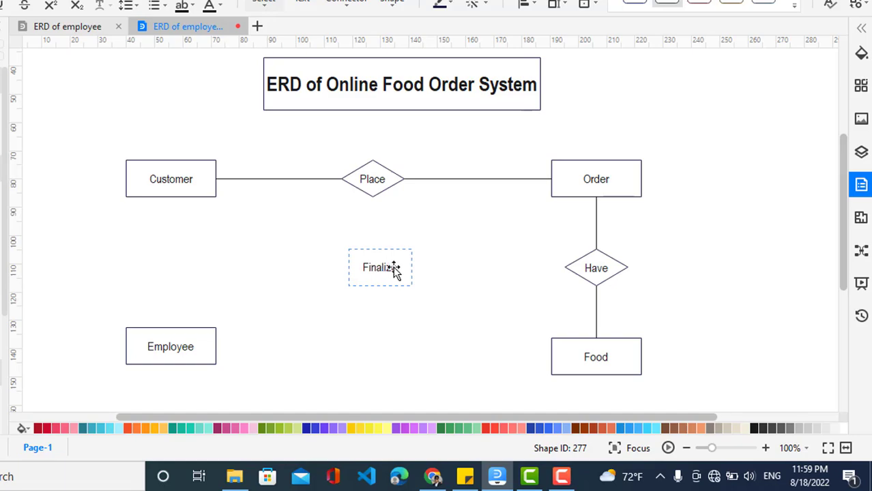
pyautogui.press('Escape')
pyautogui.press('Escape')
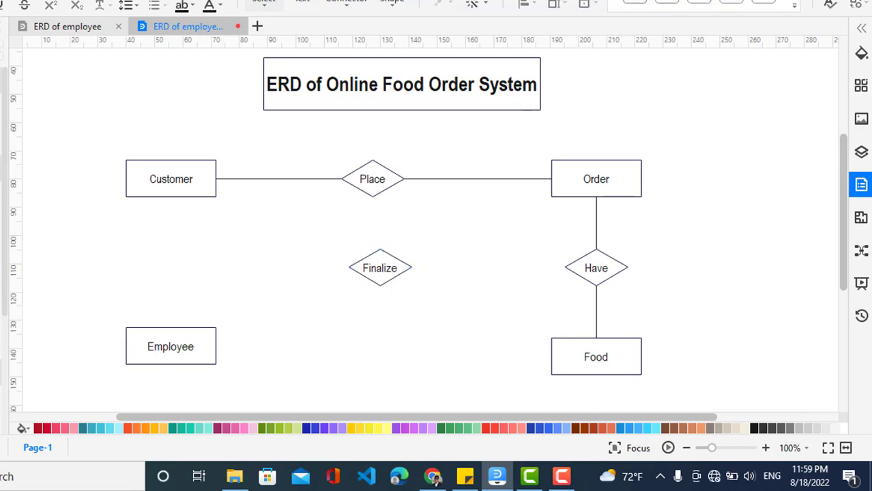
# Step: Connect Employee to Finalize and Finalize to Order with lines
pyautogui.hotkey('ctrl', 'v')
pyautogui.moveTo(162, 301); pyautogui.dragTo(216, 337)
pyautogui.hotkey('ctrl', 'v')
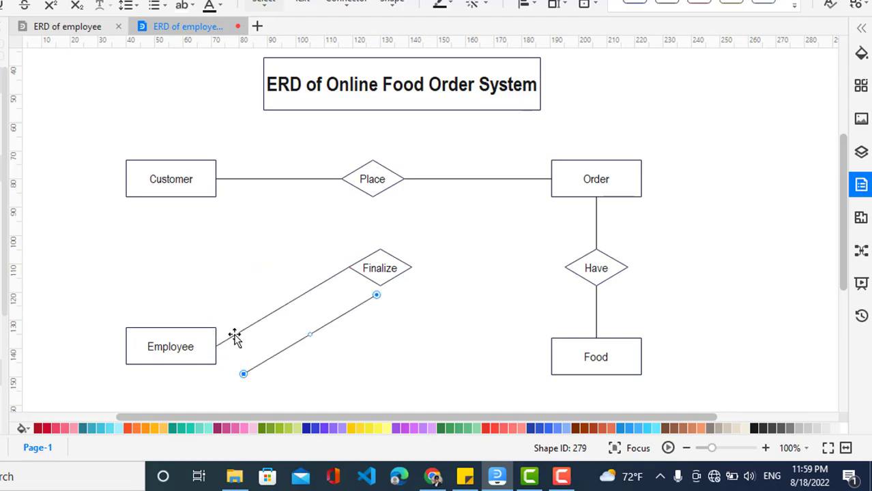
pyautogui.moveTo(300, 339); pyautogui.dragTo(471, 220)
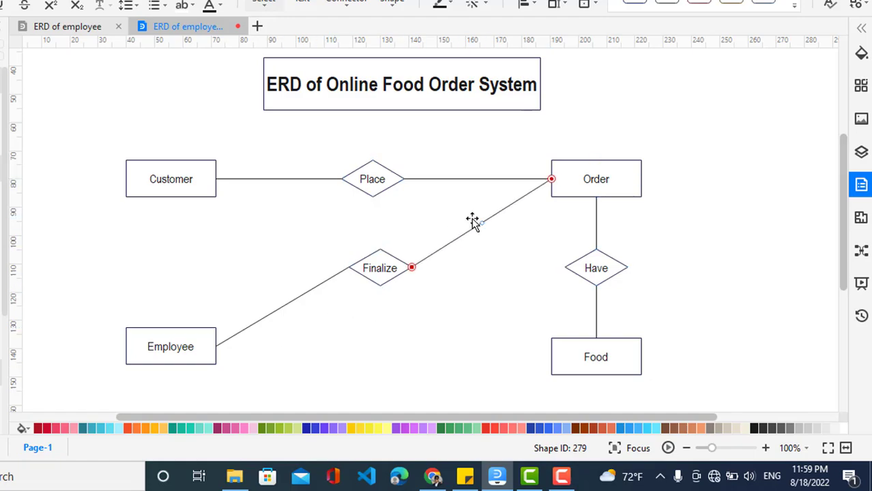
pyautogui.click(452, 322)
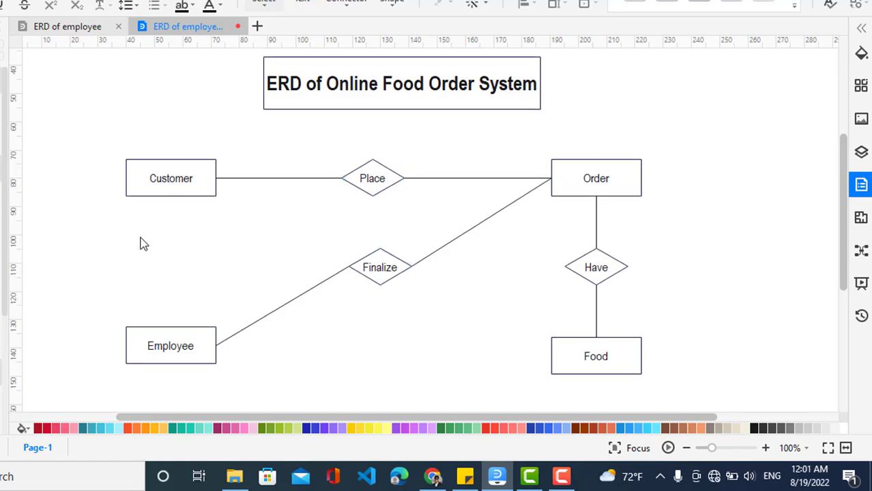
# Step: Copy the Finalize diamond between Employee and Food and rename it Manage
pyautogui.click(379, 266)
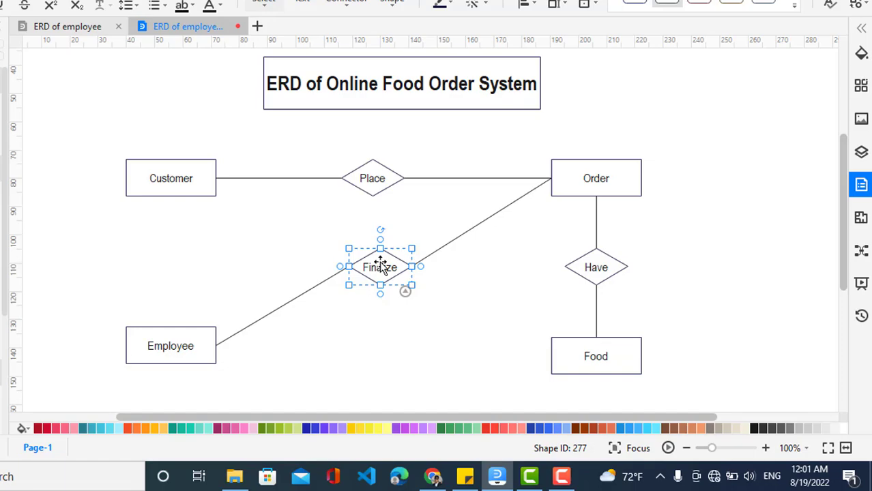
pyautogui.hotkey('ctrl', 'd')
pyautogui.moveTo(411, 294); pyautogui.dragTo(414, 346)
pyautogui.doubleClick(415, 347)
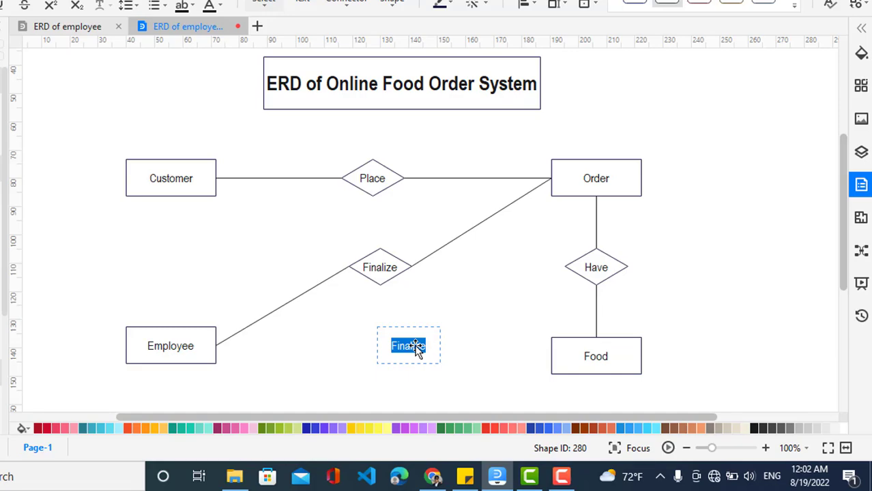
pyautogui.write('Manage')
pyautogui.click(486, 374)
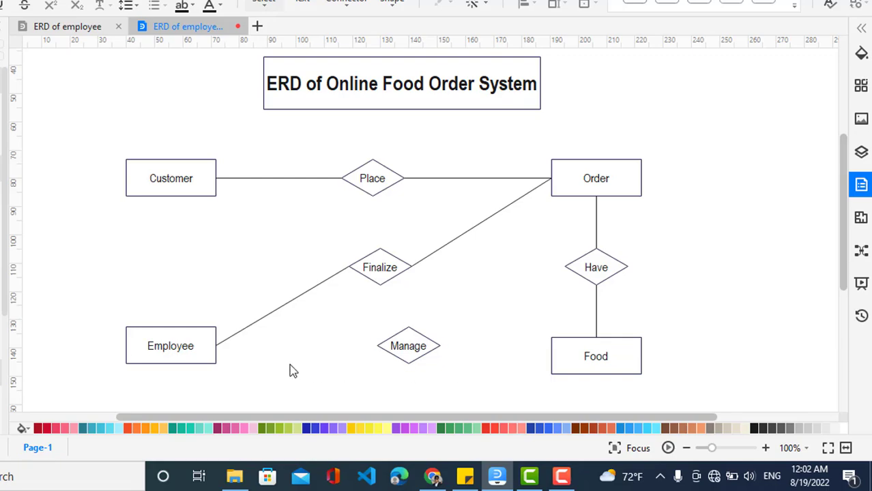
# Step: Draw lines linking Employee to Manage and Manage to Food
pyautogui.moveTo(24, 332); pyautogui.dragTo(524, 364)
pyautogui.hotkey('ctrl', 'd')
pyautogui.moveTo(390, 356); pyautogui.dragTo(440, 345)
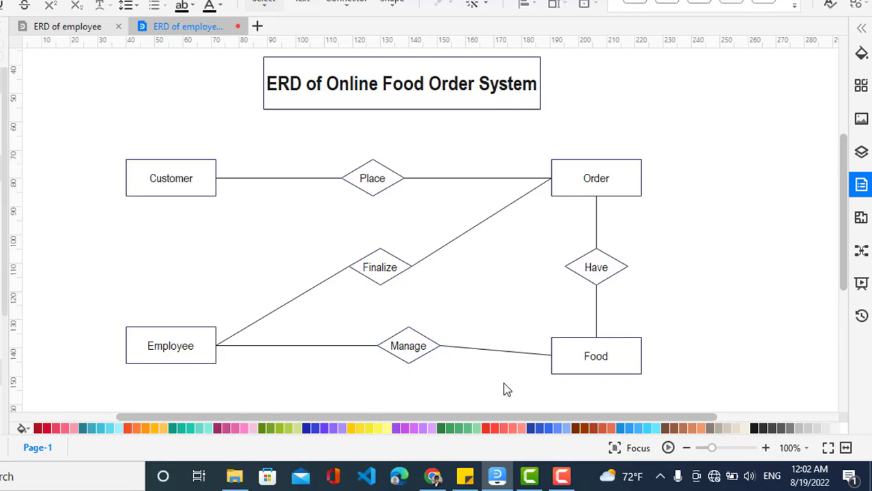
# Step: Label the Place line 1 at Customer and * at Order, and the Have line * at both ends
pyautogui.doubleClick(231, 170)
pyautogui.write('1')
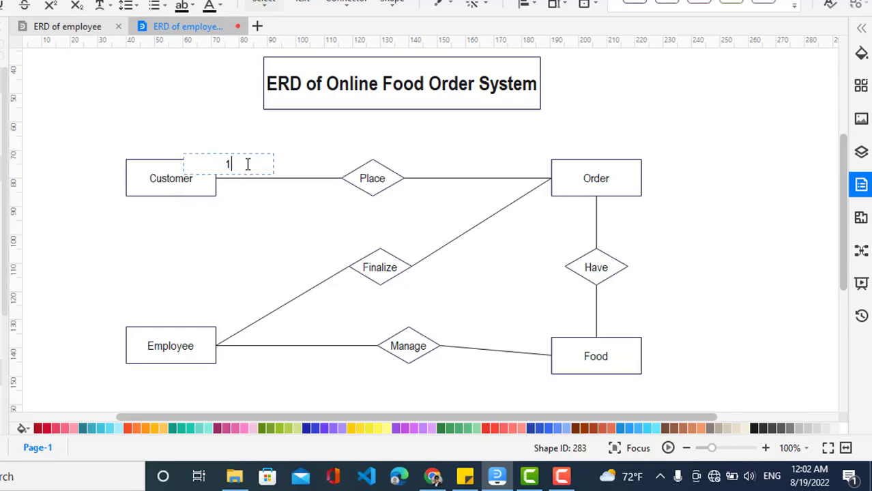
pyautogui.click(333, 157)
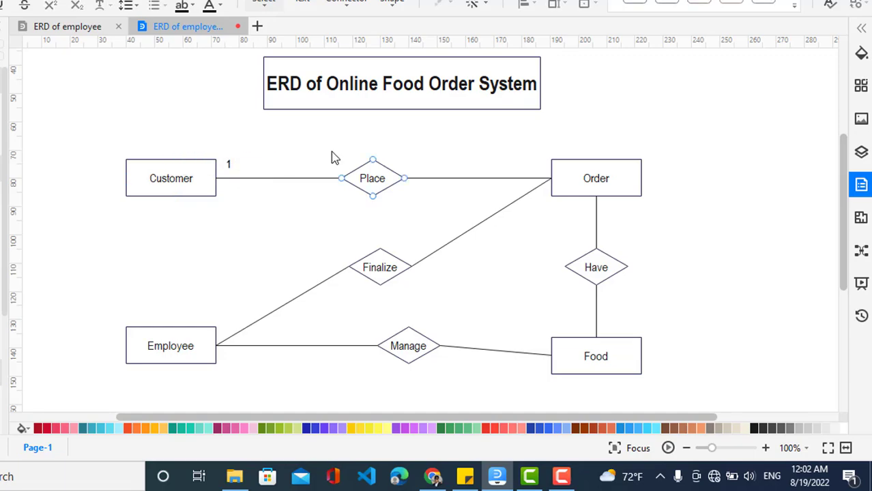
pyautogui.doubleClick(534, 173)
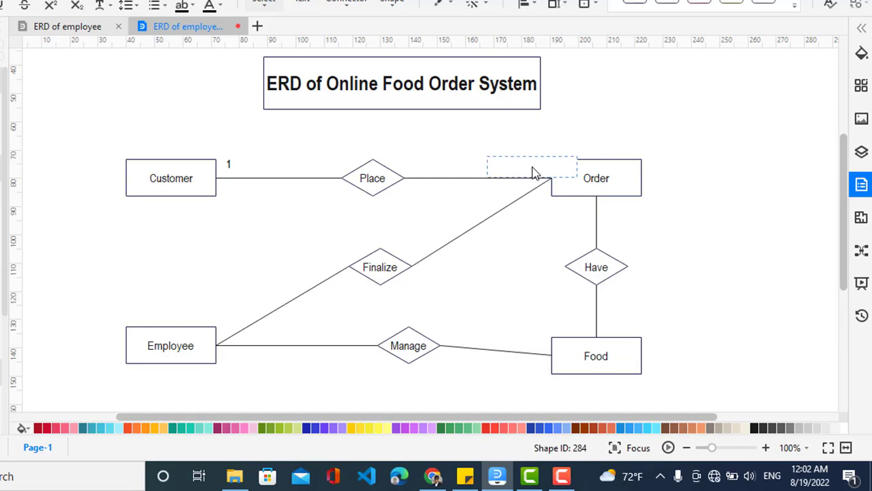
pyautogui.write('*')
pyautogui.click(641, 130)
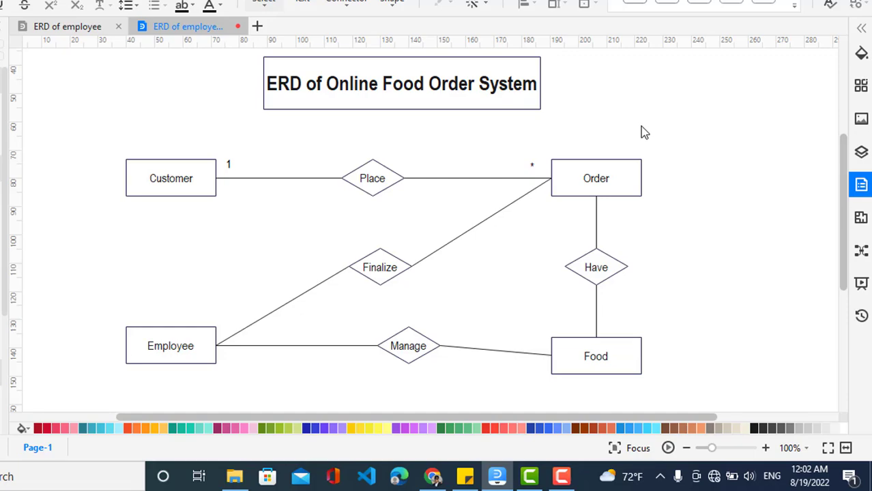
pyautogui.doubleClick(631, 327)
pyautogui.write('*')
pyautogui.click(693, 299)
pyautogui.doubleClick(628, 216)
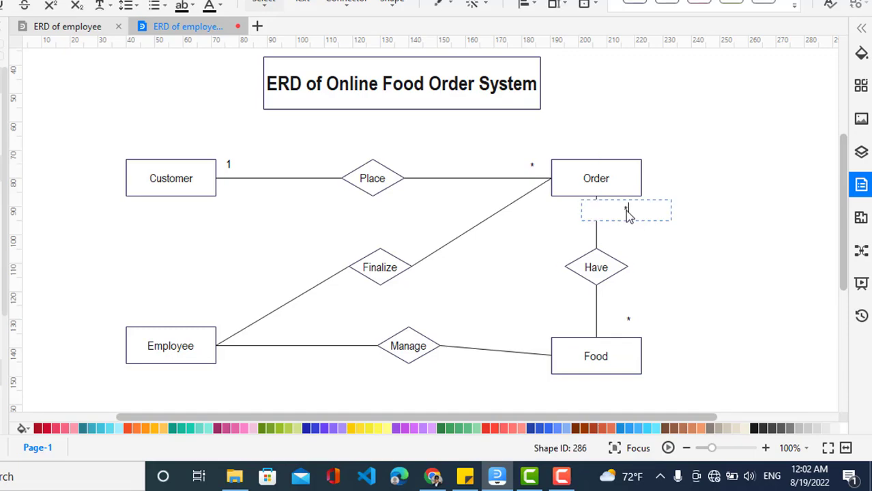
pyautogui.click(697, 273)
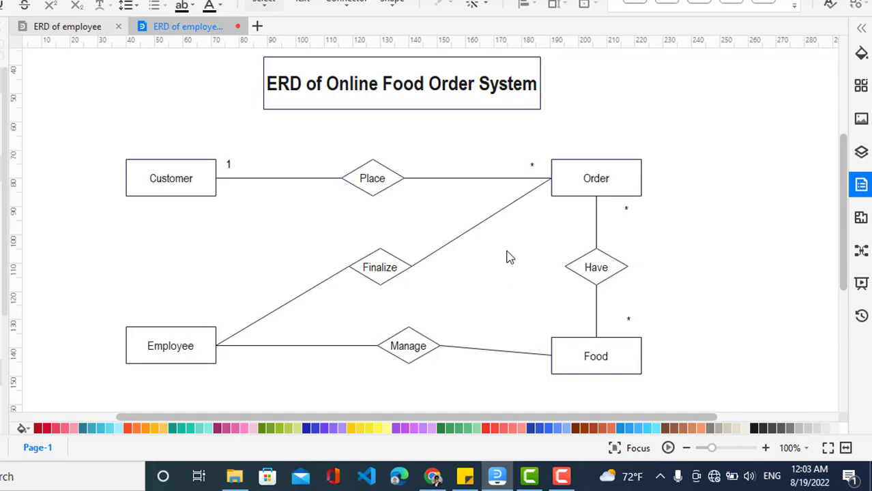
# Step: Label the Finalize line 1 at Order and Employee, and the Manage line * at Food, 1 at Employee
pyautogui.doubleClick(533, 207)
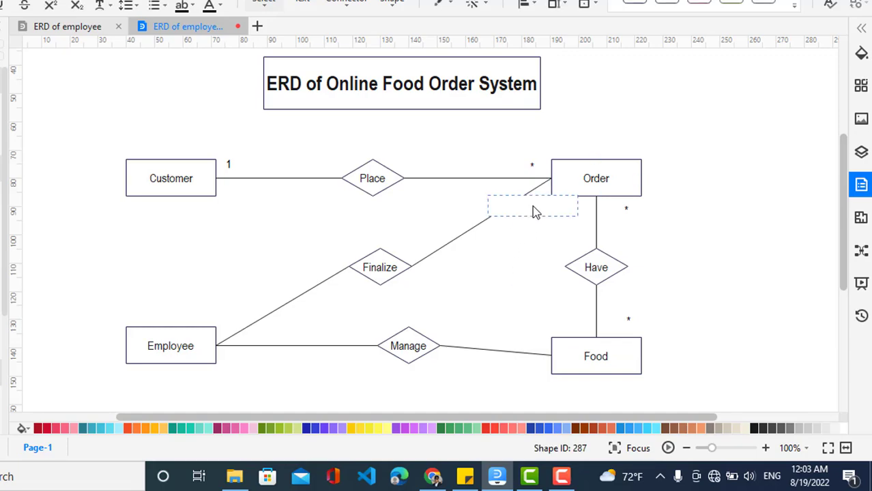
pyautogui.write('1')
pyautogui.click(532, 260)
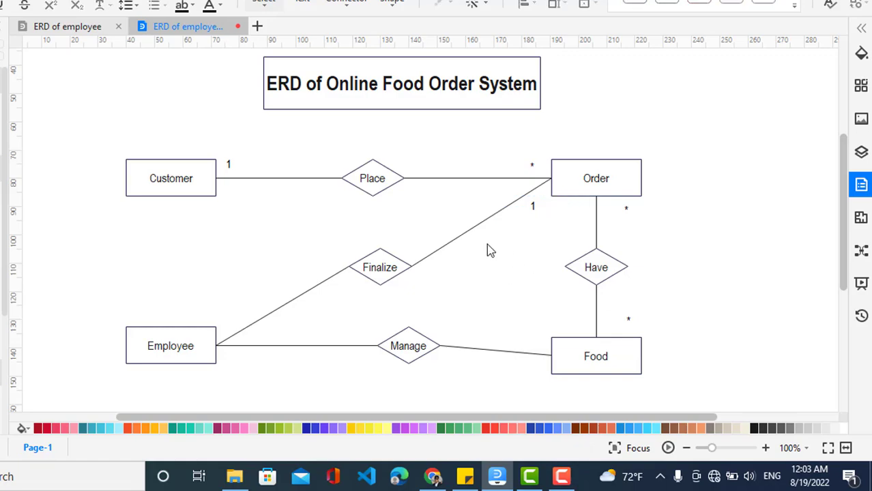
pyautogui.doubleClick(222, 310)
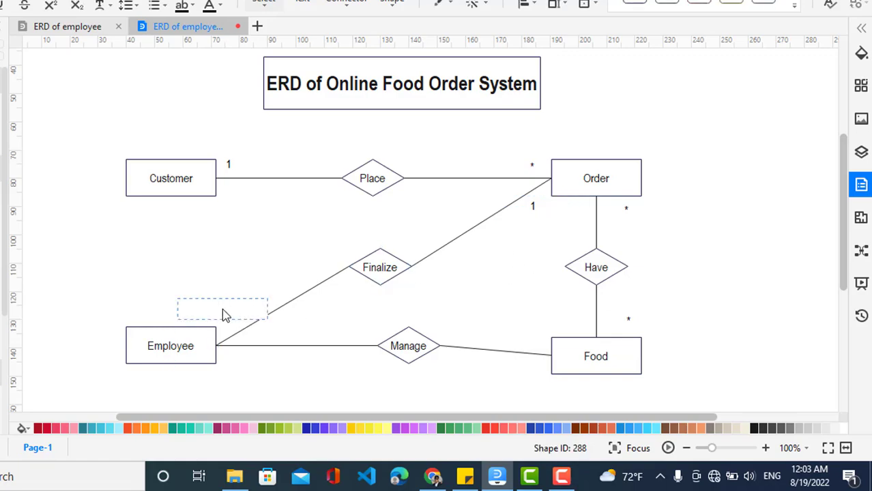
pyautogui.write('1')
pyautogui.click(285, 286)
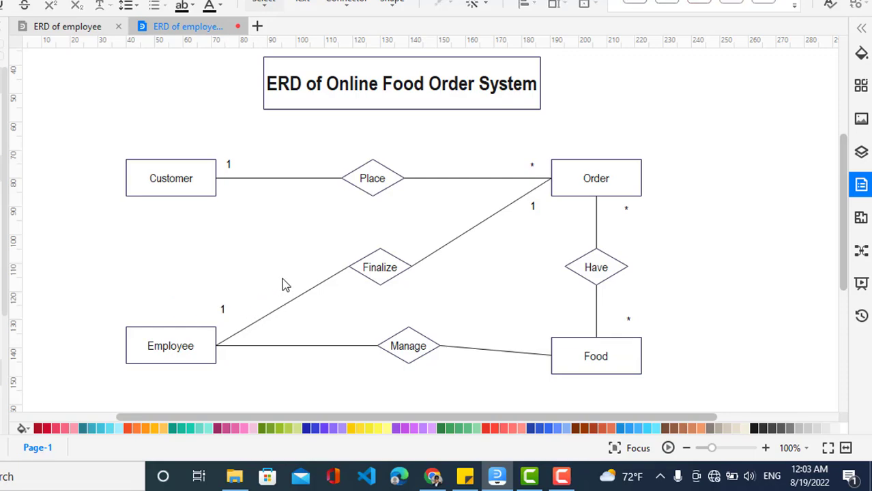
pyautogui.doubleClick(522, 345)
pyautogui.write('*')
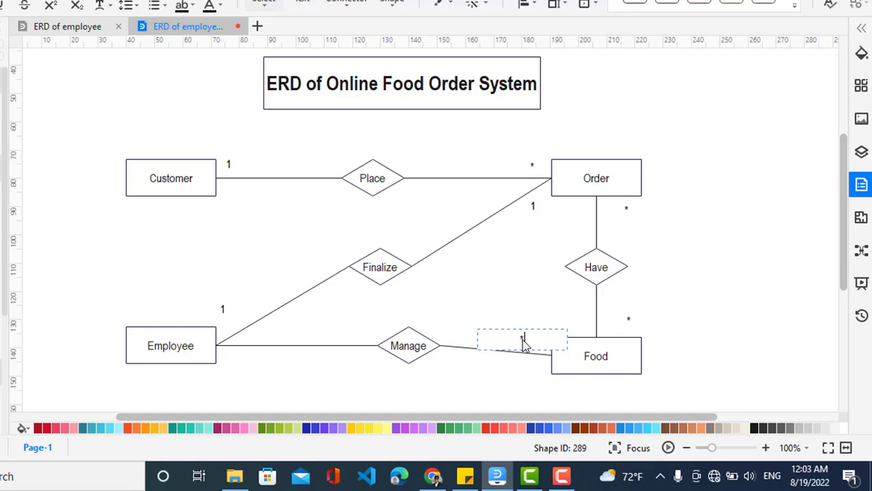
pyautogui.click(517, 304)
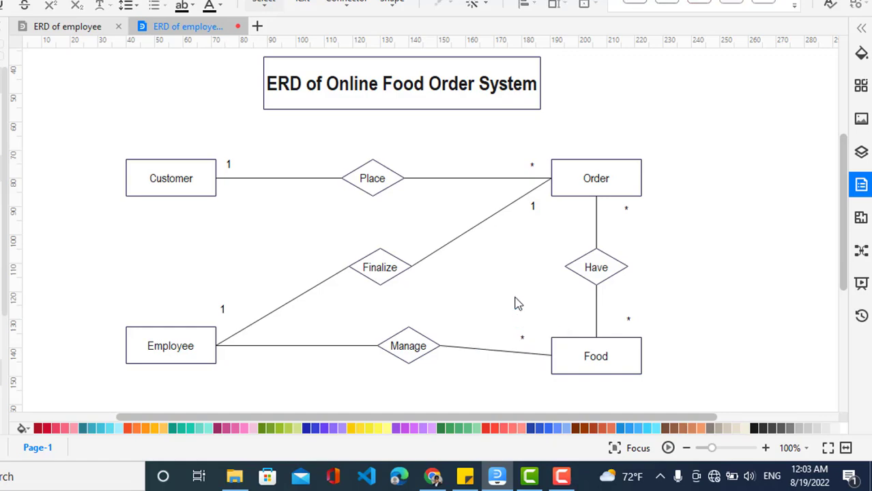
pyautogui.doubleClick(235, 362)
pyautogui.write('1')
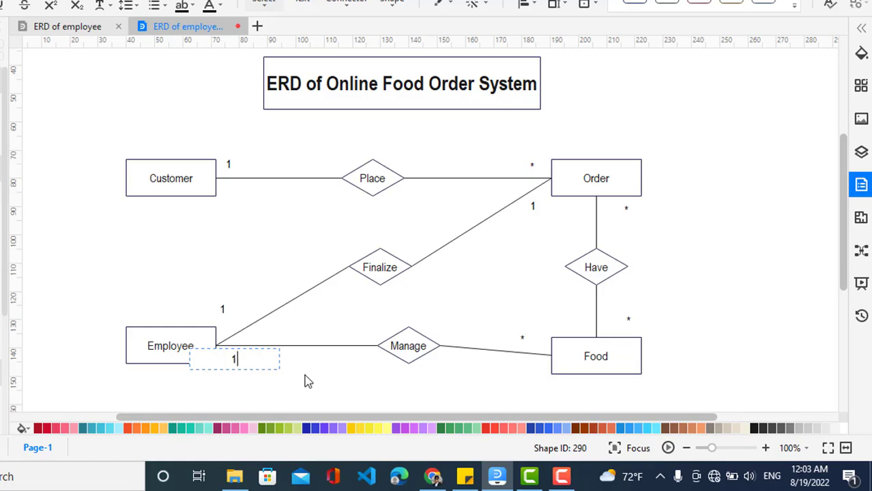
pyautogui.click(305, 376)
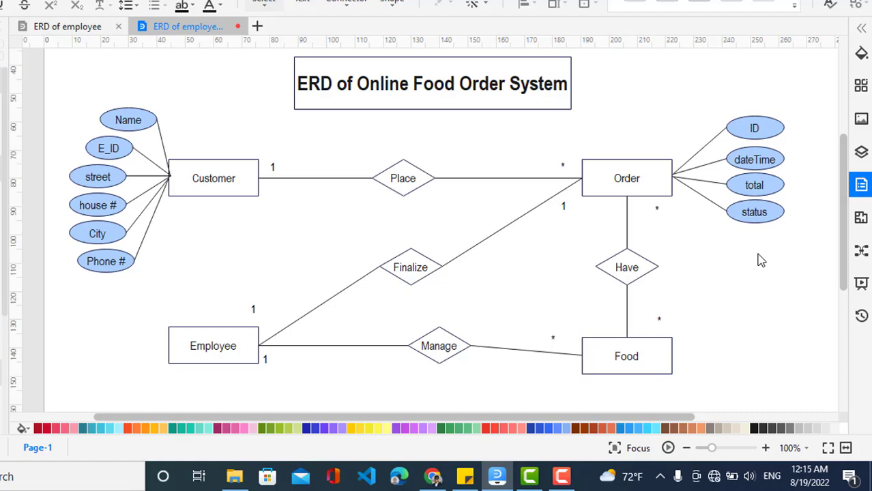
# Step: Drag an element at the right edge of the diagram downward
pyautogui.moveTo(843, 241); pyautogui.dragTo(845, 279)
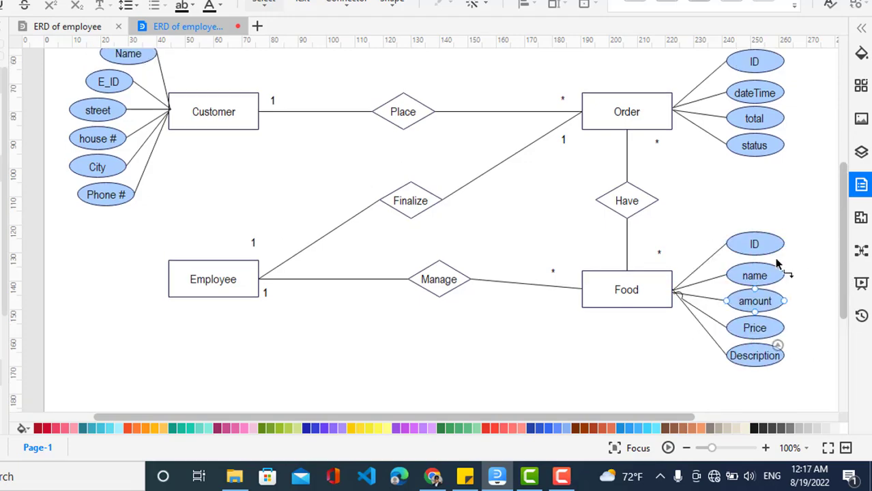
# Step: Check Food's Price and Description attribute ellipses, then scroll the page up
pyautogui.click(747, 333)
pyautogui.keyDown('shift'); pyautogui.click(774, 349); pyautogui.keyUp('shift')
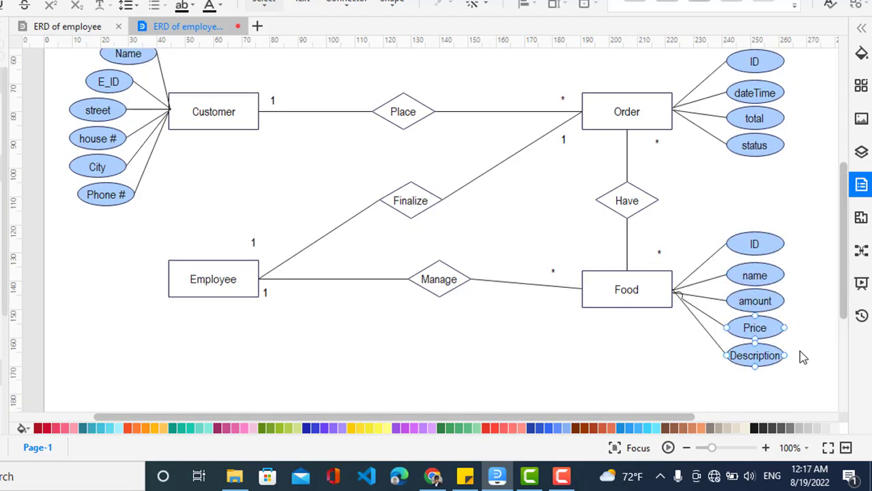
pyautogui.click(799, 355)
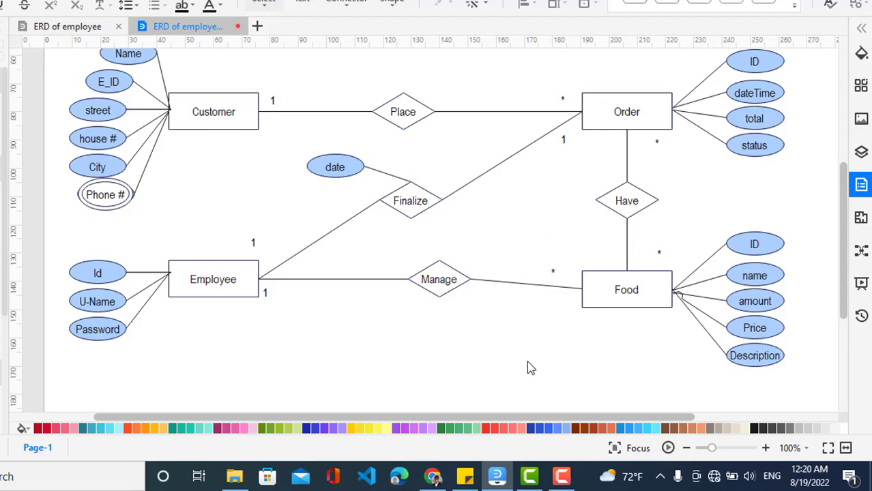
pyautogui.scroll(3, 531, 368)
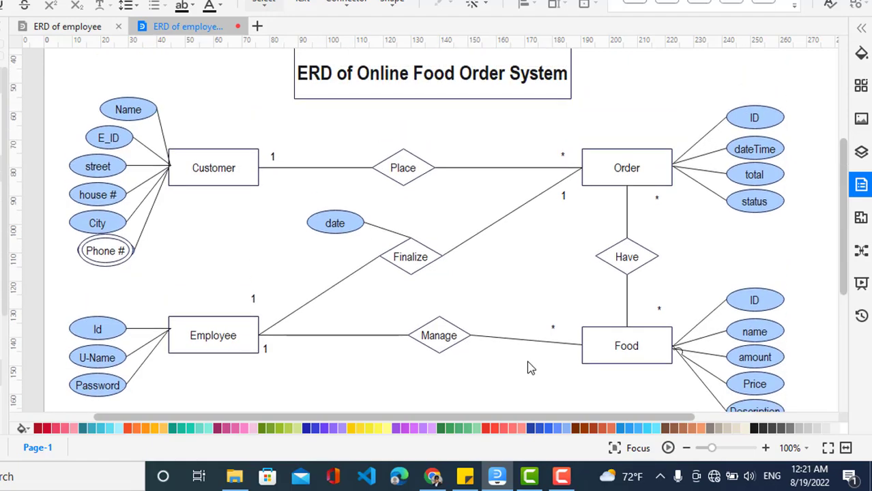